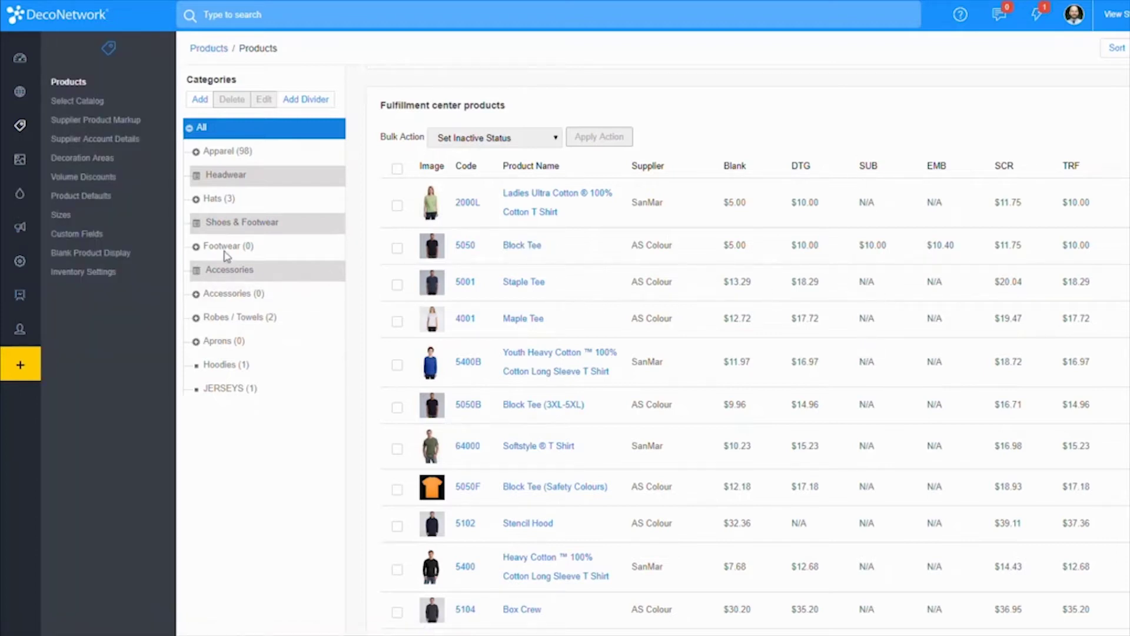
# Open the Smart Select Rules of the Sublimation decoration process and review the selected color types, materials and other product properties
pyautogui.moveTo(43, 206)
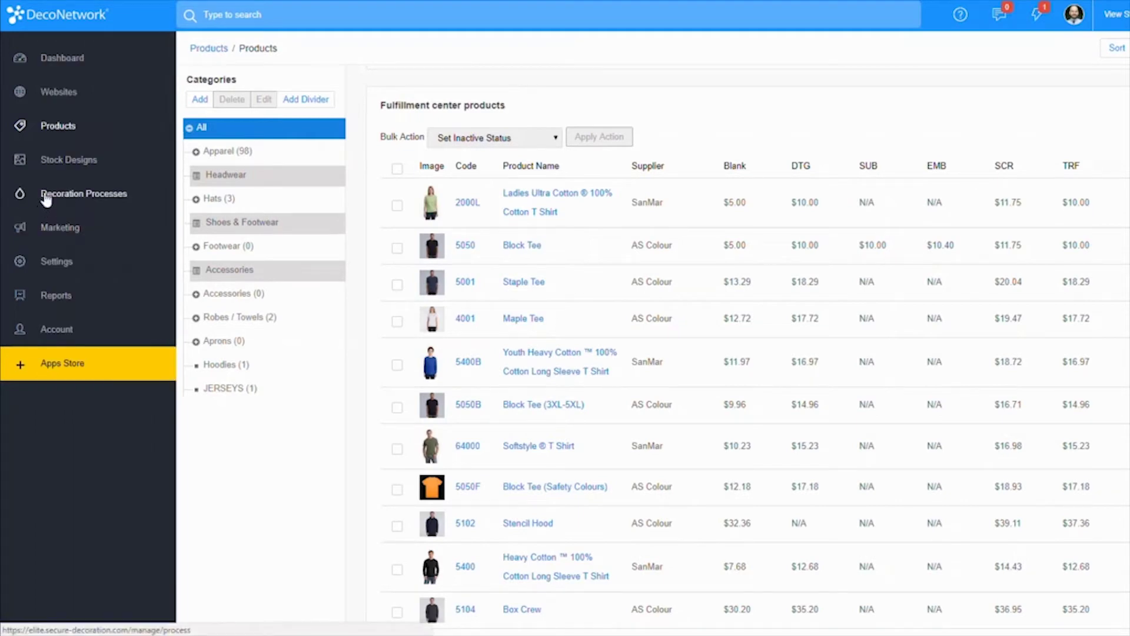
pyautogui.click(43, 200)
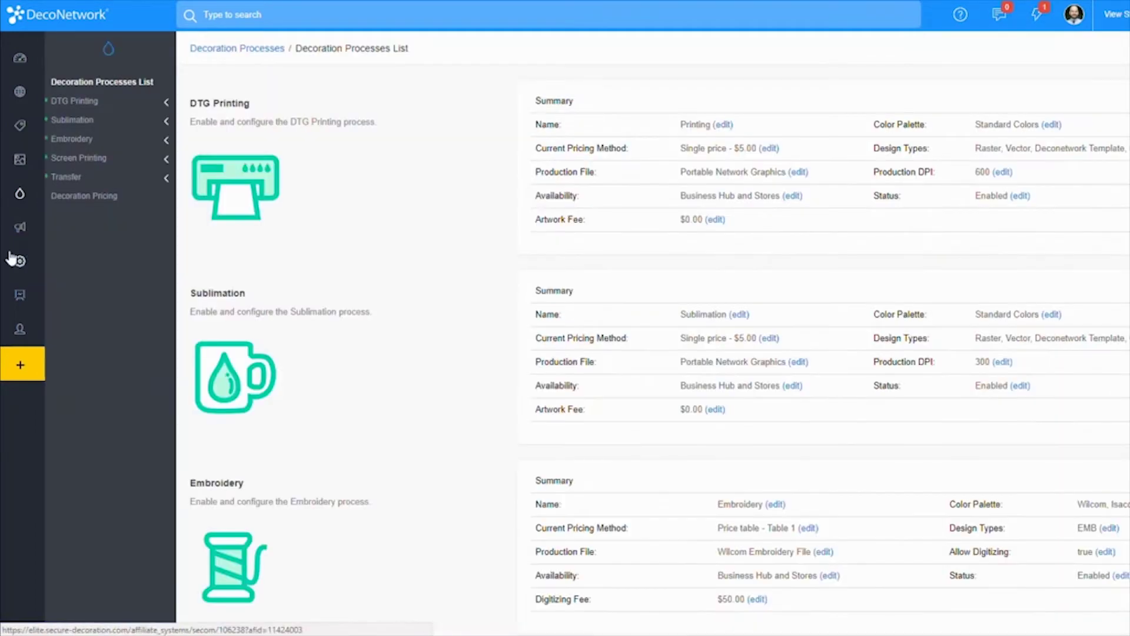
pyautogui.click(87, 122)
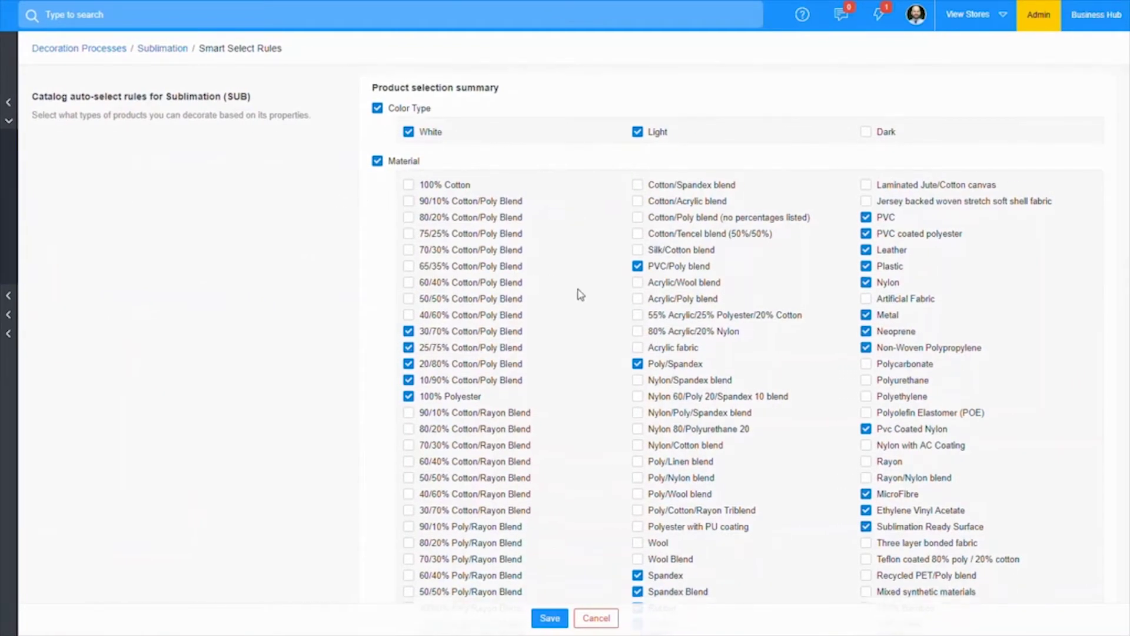
pyautogui.scroll(-1, 506, 265)
pyautogui.scroll(1, 477, 235)
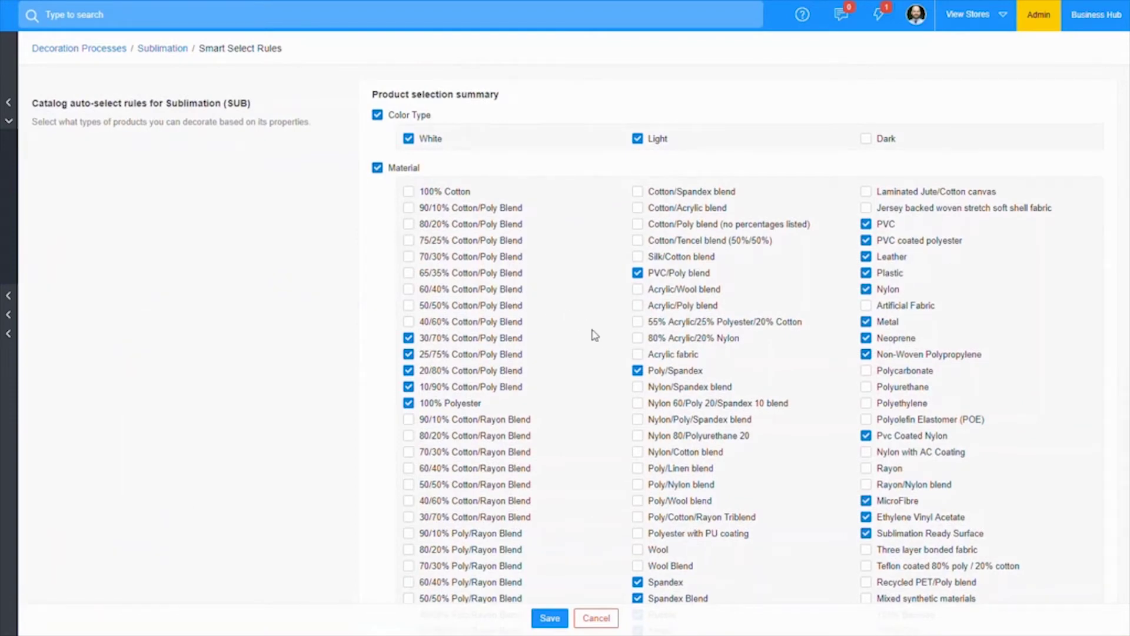
pyautogui.scroll(-5, 595, 335)
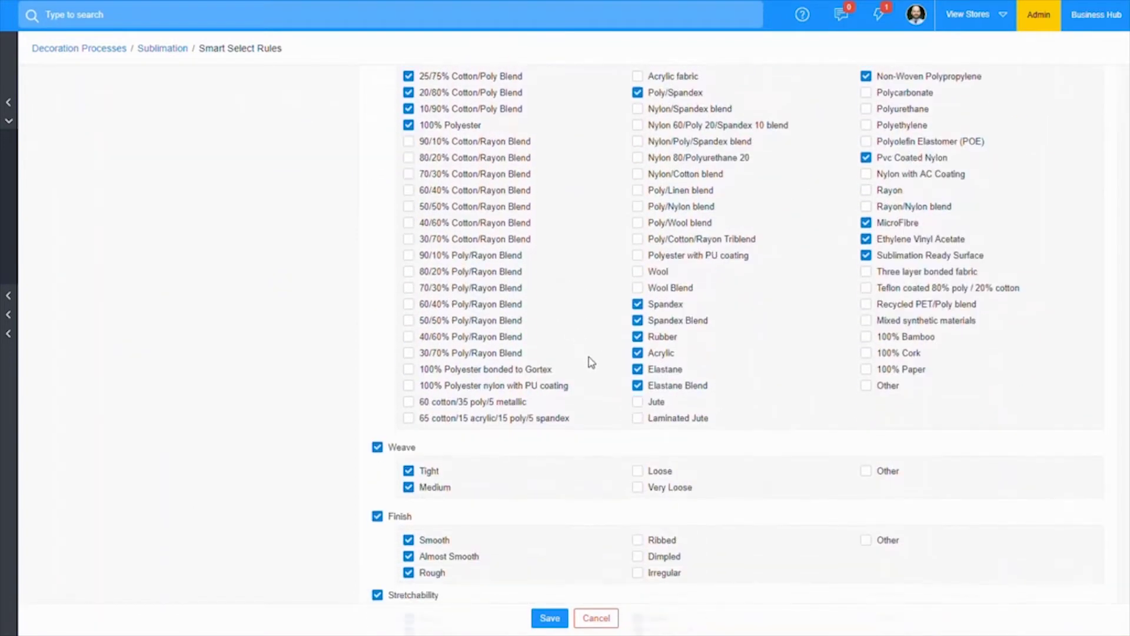
pyautogui.scroll(5, 607, 356)
pyautogui.scroll(-2, 589, 339)
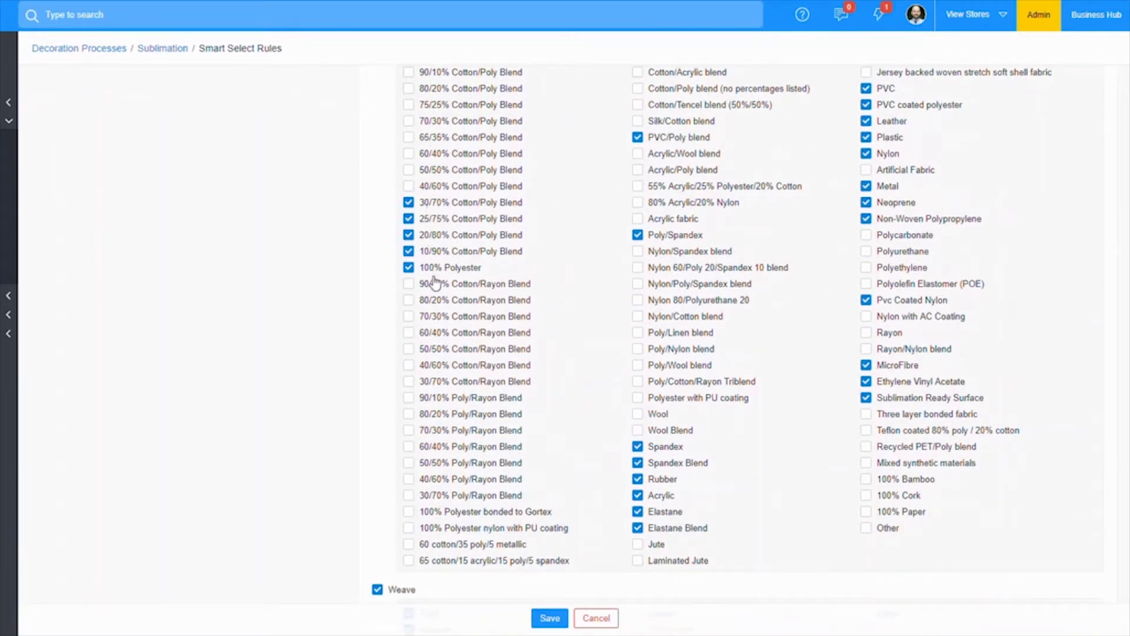
pyautogui.scroll(3, 584, 302)
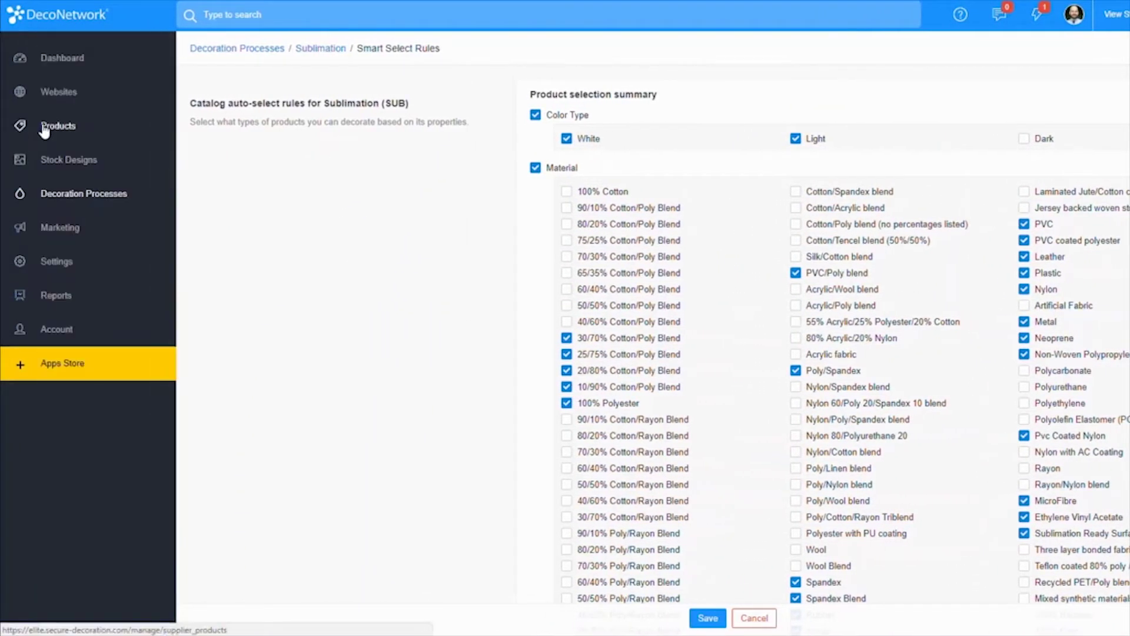
# Open product 2000L from the product list in a separate tab and show its attributes from Views & Decoration Areas
pyautogui.rightClick(44, 129)
pyautogui.click(55, 137)
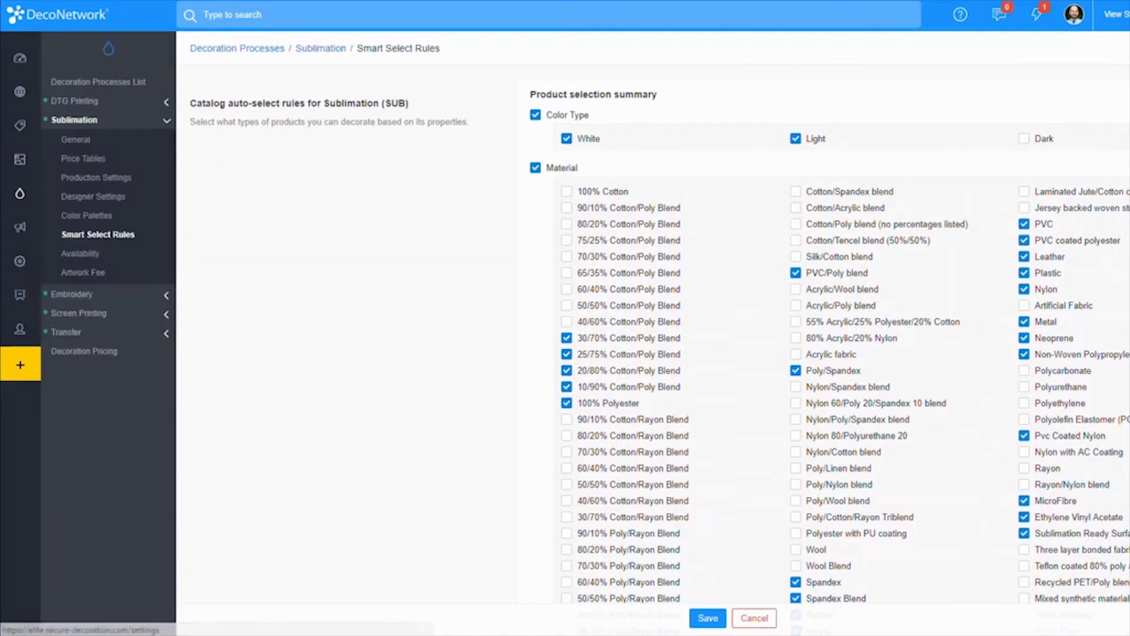
pyautogui.hotkey('ctrl', 'Tab')
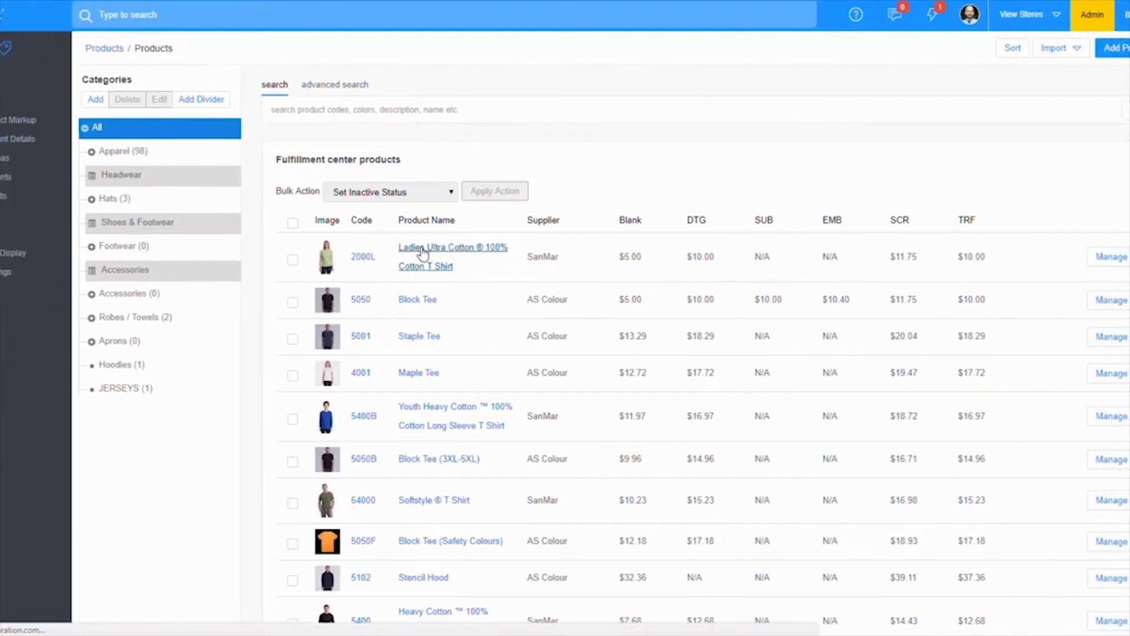
pyautogui.click(456, 252)
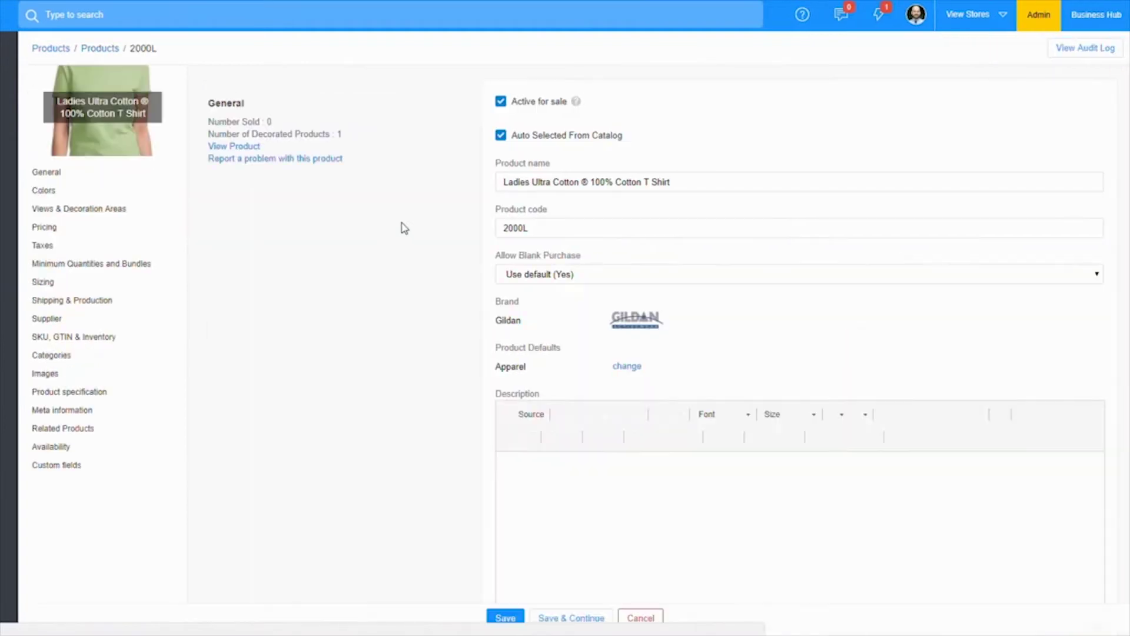
pyautogui.click(71, 218)
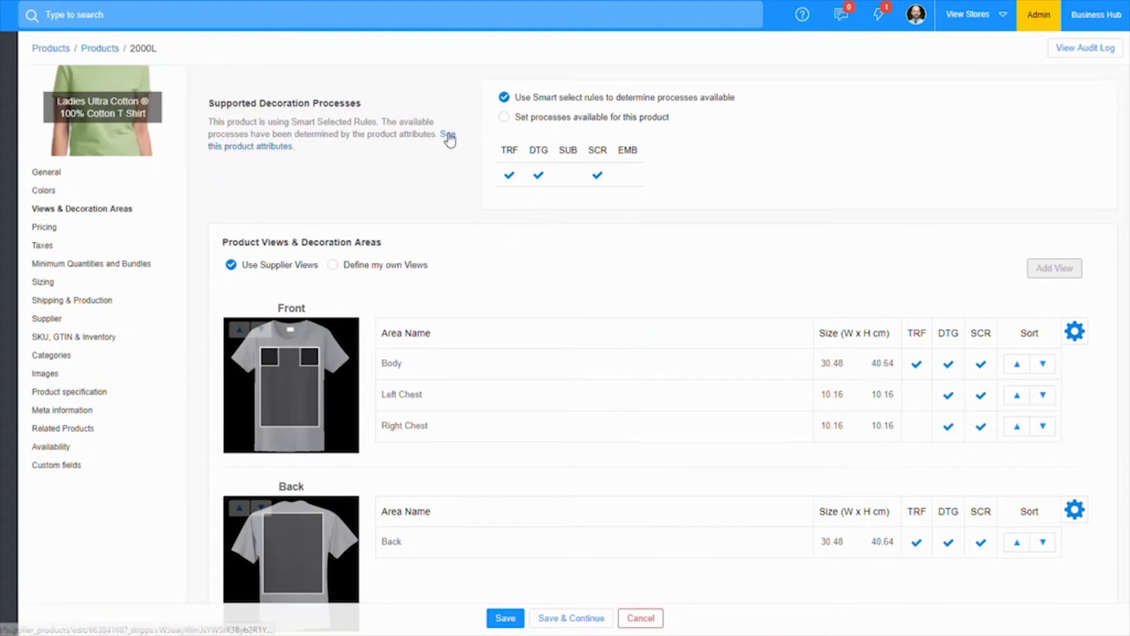
pyautogui.click(264, 154)
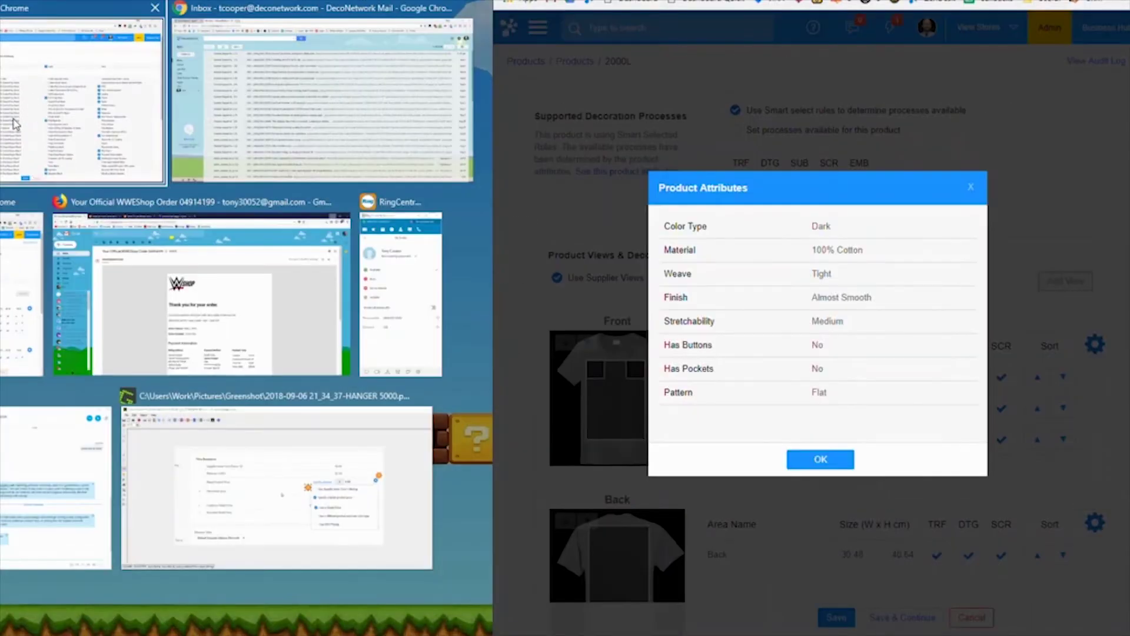
# Place the Sublimation Smart Select Rules beside product 2000L's attributes, compare each property, and close the attributes
pyautogui.click(82, 88)
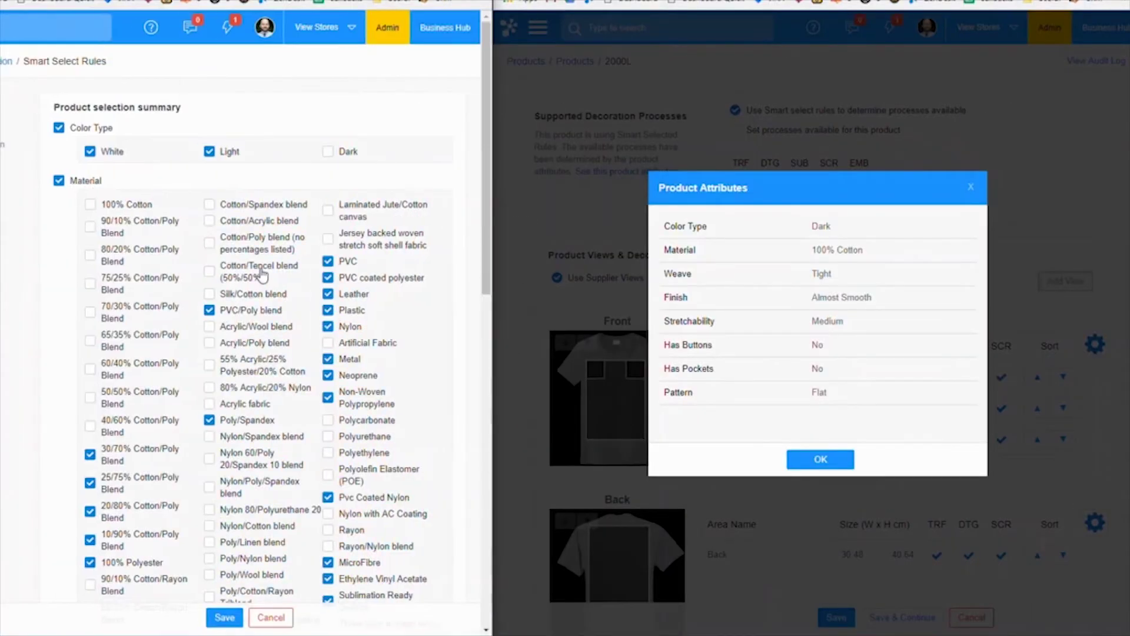
pyautogui.moveTo(495, 325); pyautogui.dragTo(624, 339)
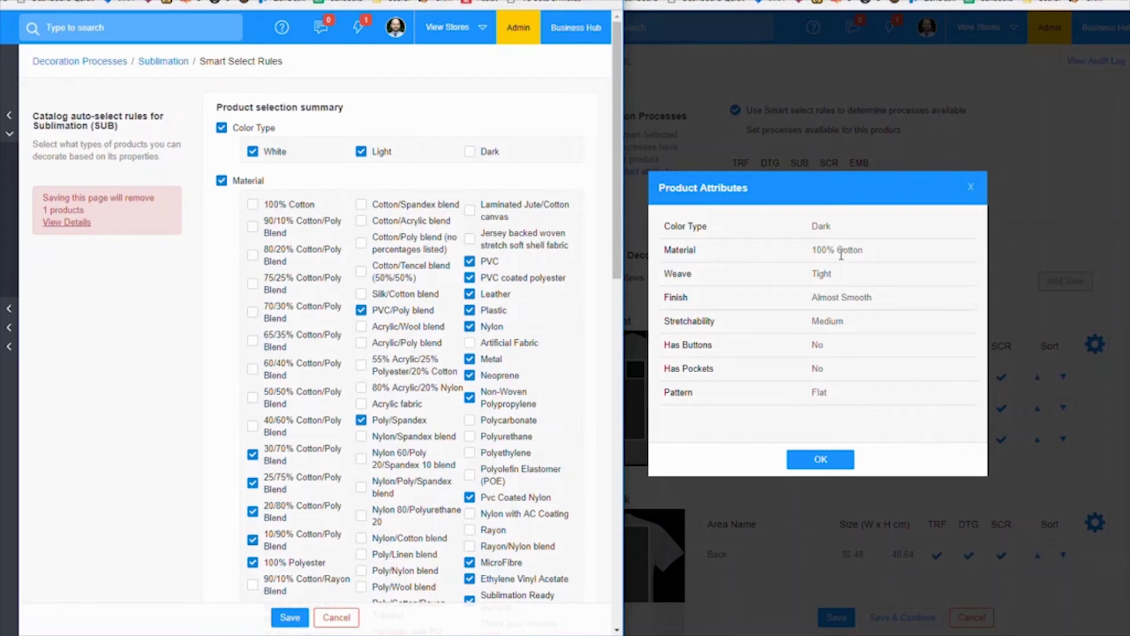
pyautogui.scroll(-6, 466, 292)
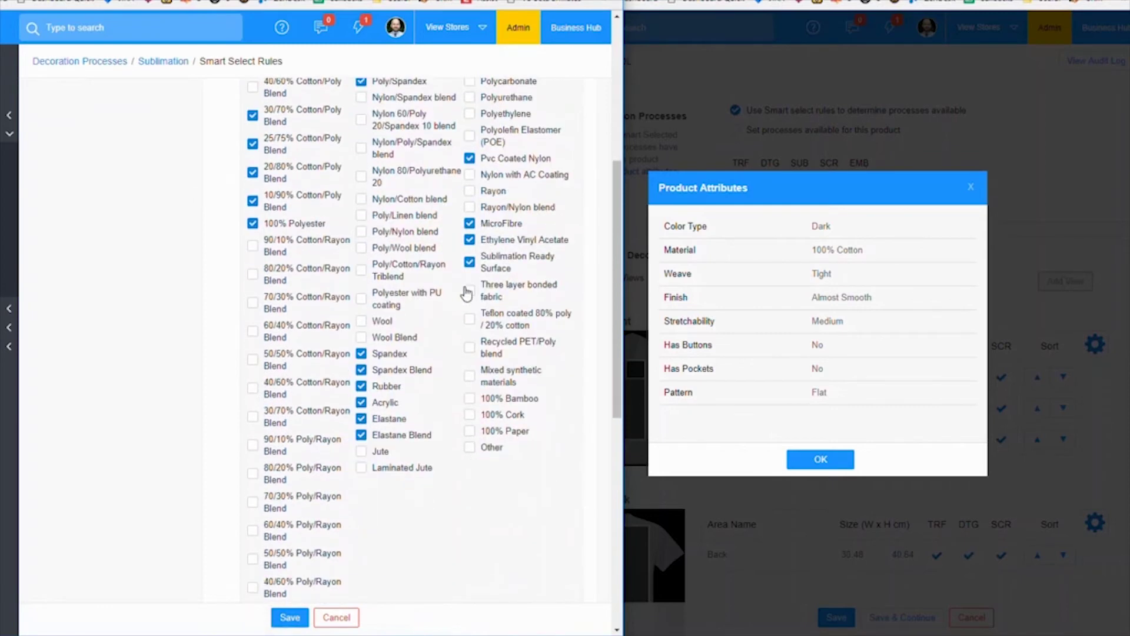
pyautogui.scroll(-9, 466, 293)
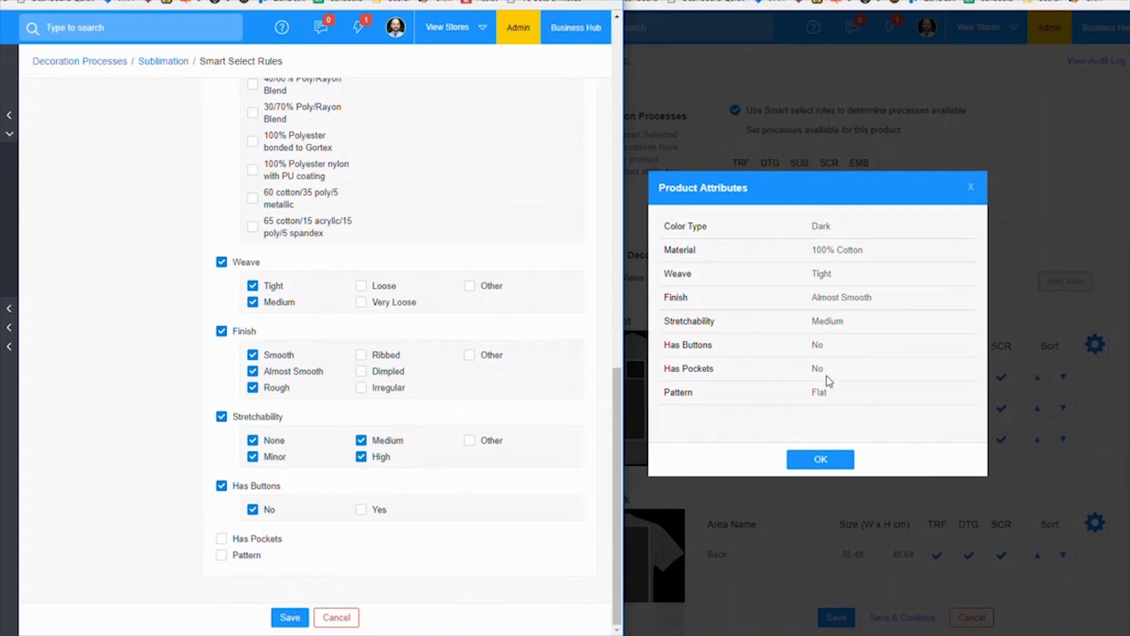
pyautogui.scroll(15, 471, 312)
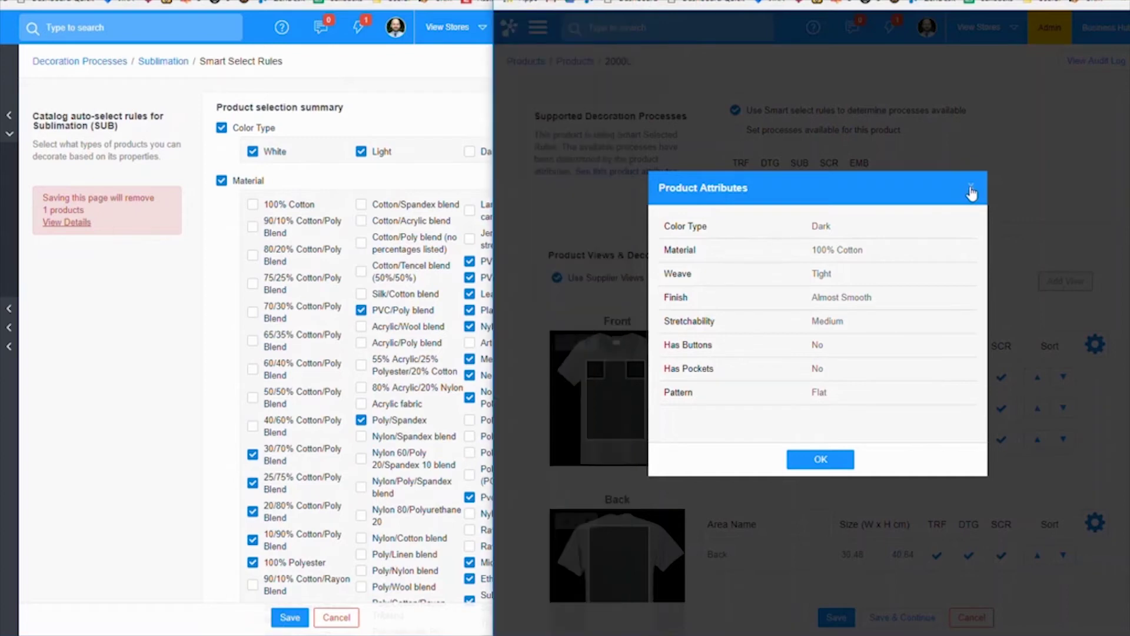
pyautogui.click(971, 192)
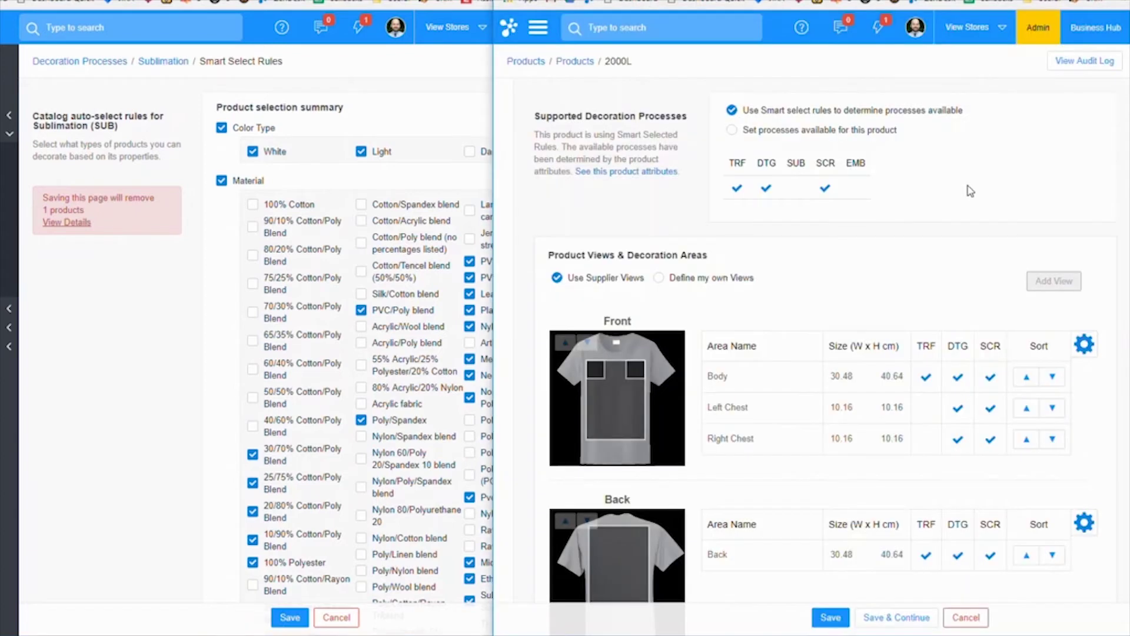
# Browse page 5 of the product list for an item with sublimation pricing and open the Youth Gildan Performance T Shirt
pyautogui.click(576, 61)
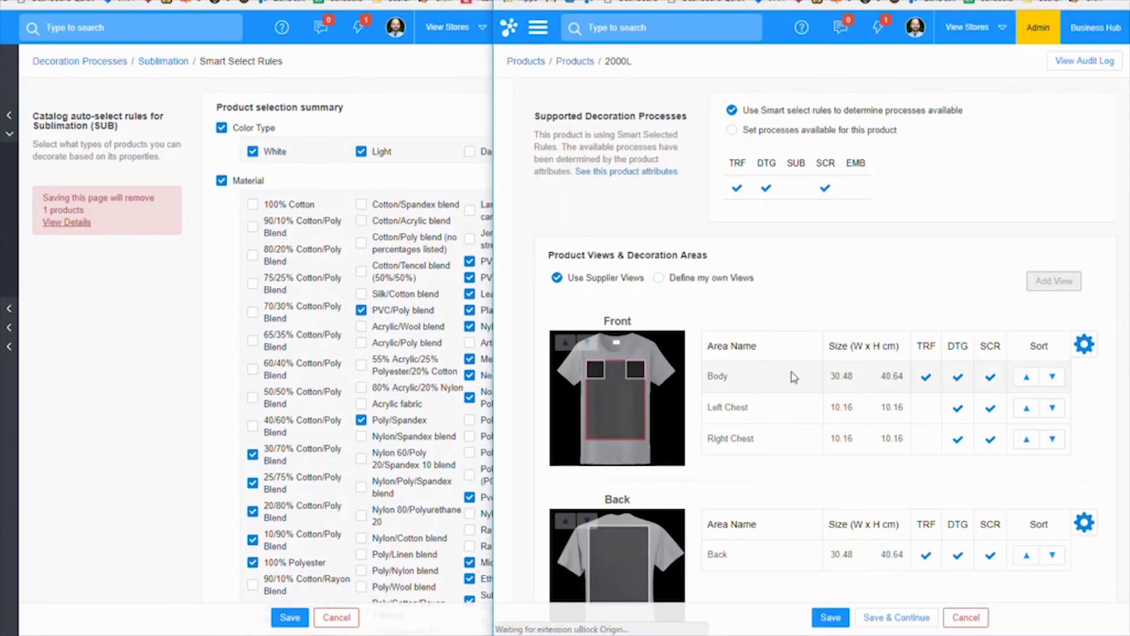
pyautogui.scroll(-1, 848, 383)
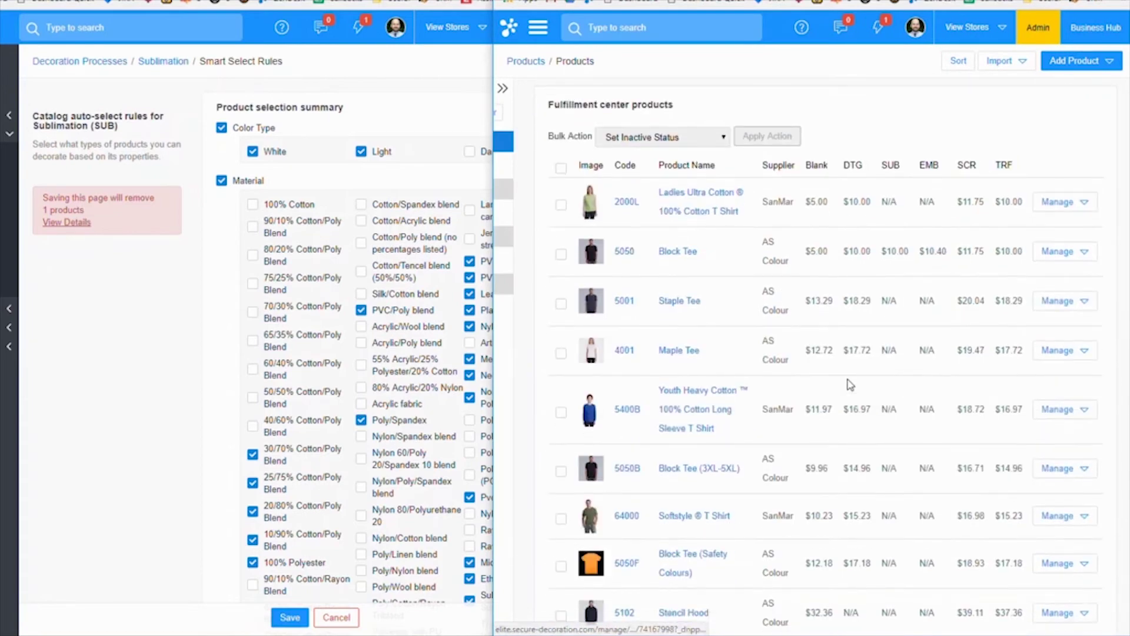
pyautogui.scroll(-3, 848, 383)
pyautogui.scroll(-3, 846, 378)
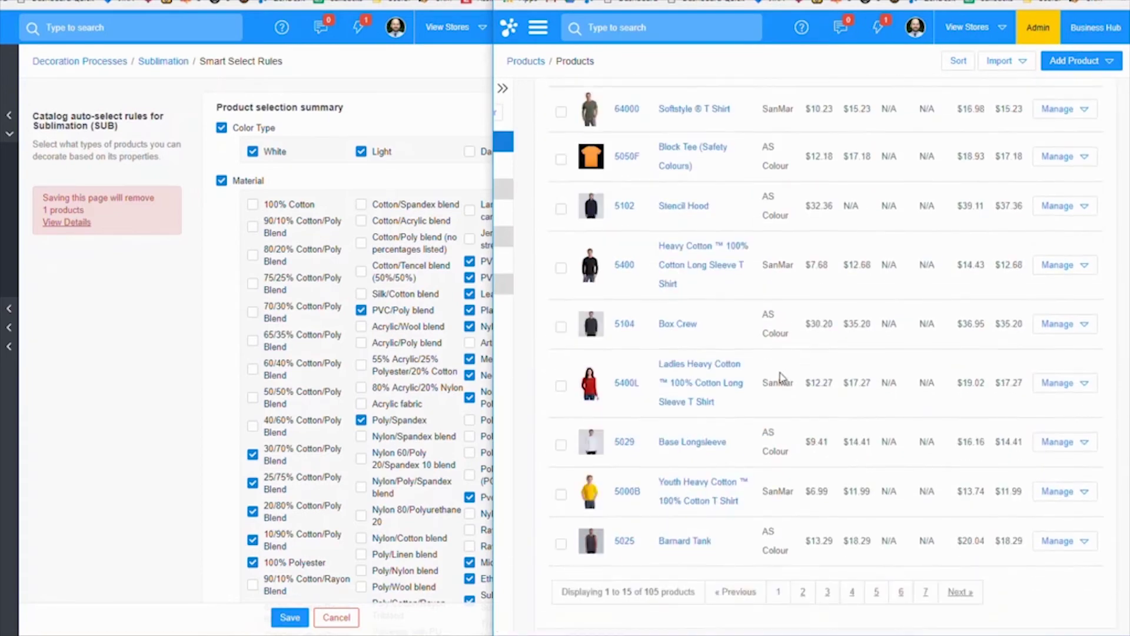
pyautogui.click(877, 592)
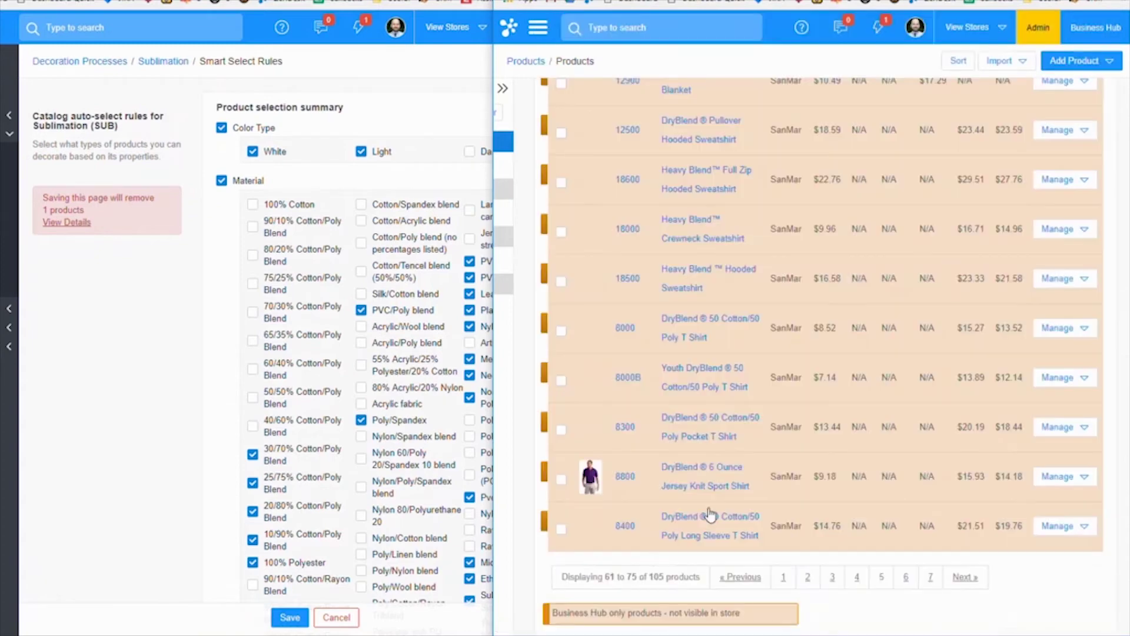
pyautogui.scroll(7, 816, 426)
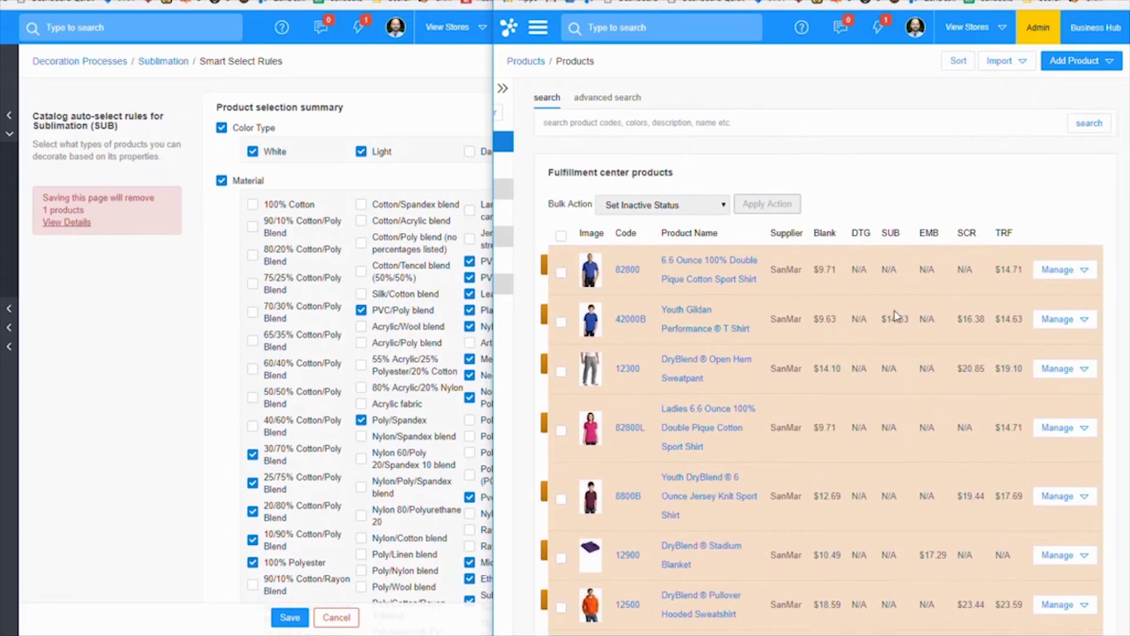
pyautogui.moveTo(851, 318); pyautogui.dragTo(890, 318)
pyautogui.scroll(-9, 883, 462)
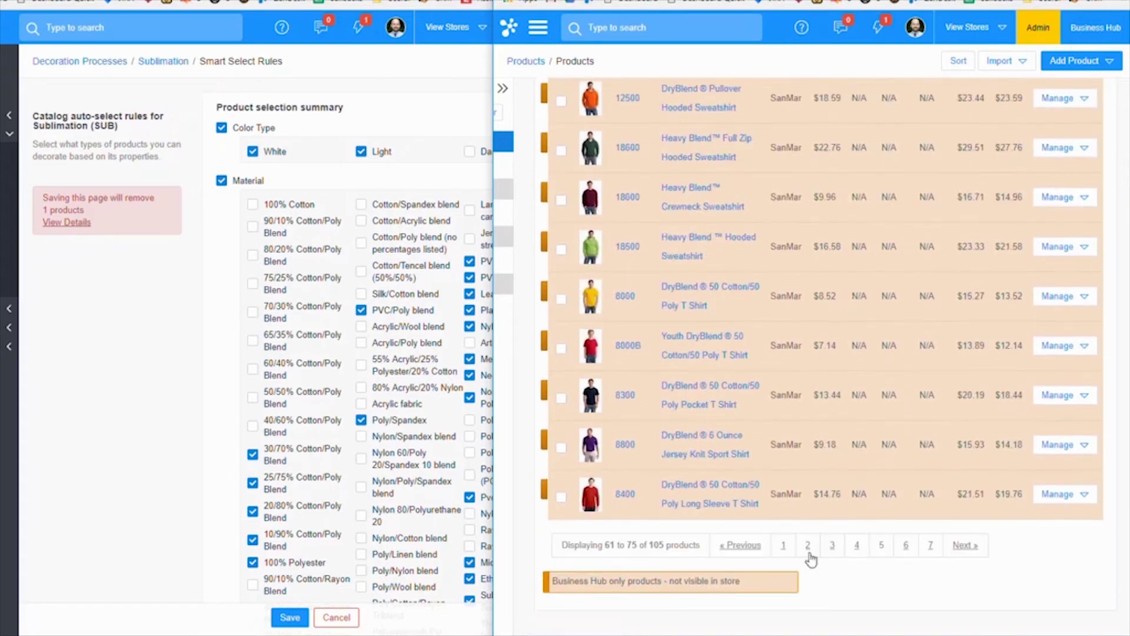
pyautogui.click(783, 545)
pyautogui.scroll(2, 712, 291)
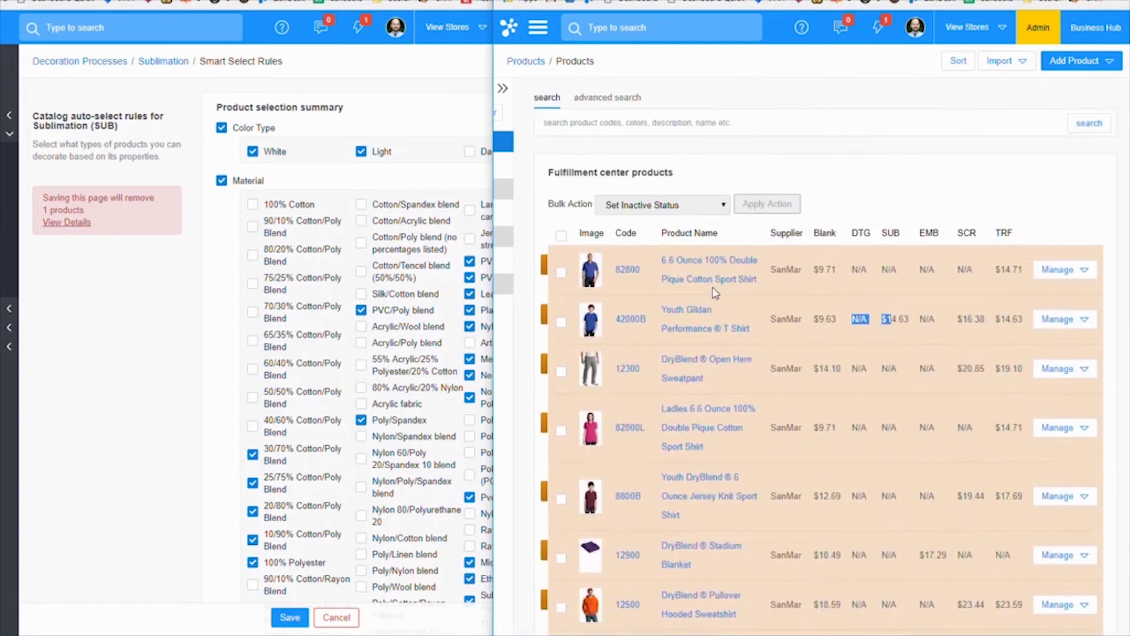
pyautogui.click(693, 318)
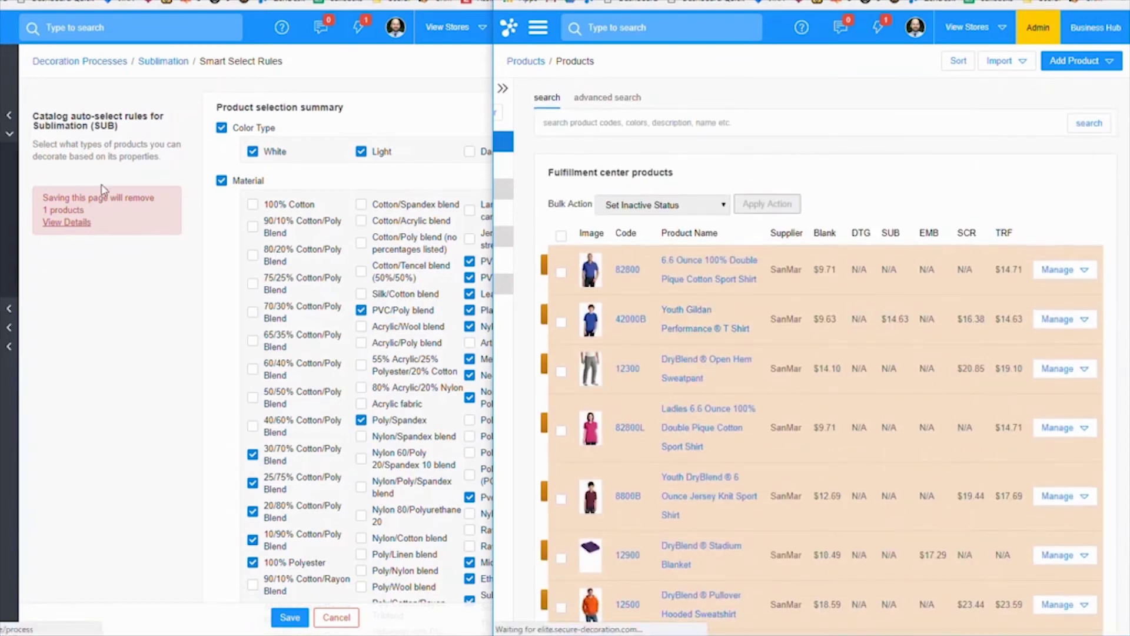
# Open the DTG Printing Smart Select Rules in the other window and review their color types and materials
pyautogui.click(8, 115)
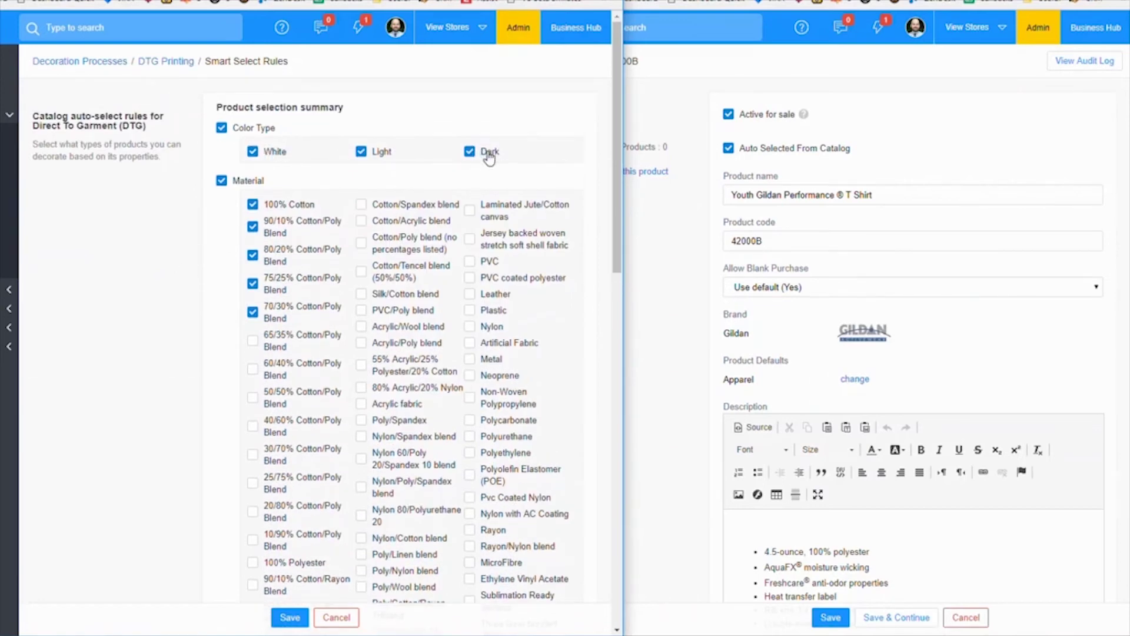
pyautogui.scroll(-3, 376, 365)
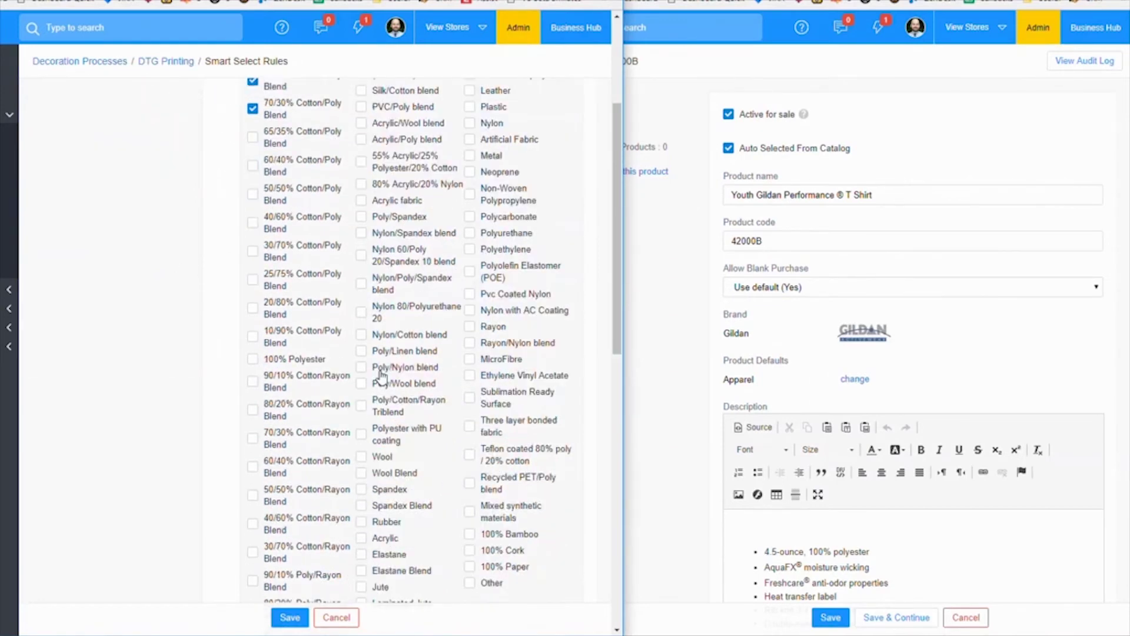
pyautogui.scroll(3, 371, 373)
# Show the attributes of product 42000B from its Views & Decoration Areas page
pyautogui.click(704, 242)
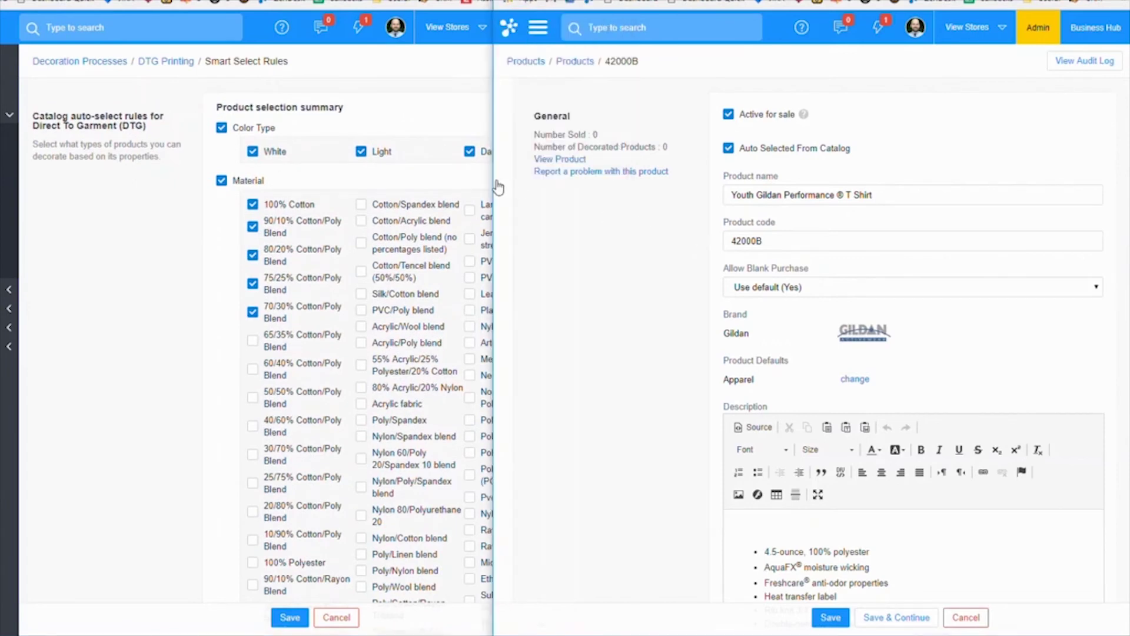
pyautogui.moveTo(497, 184)
pyautogui.click(533, 221)
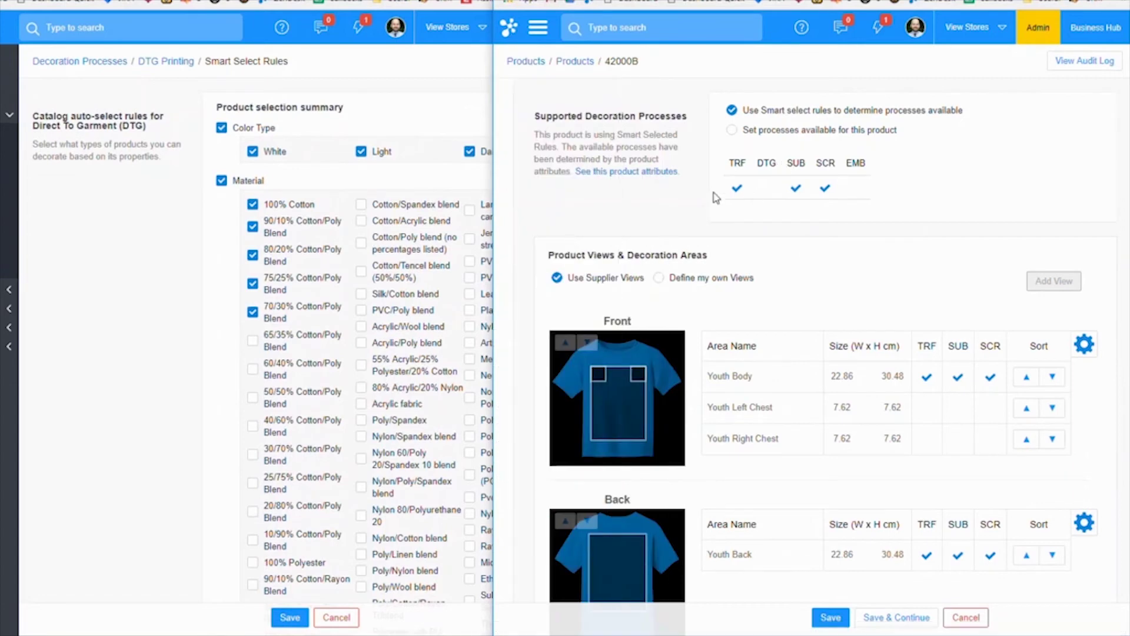
pyautogui.click(595, 172)
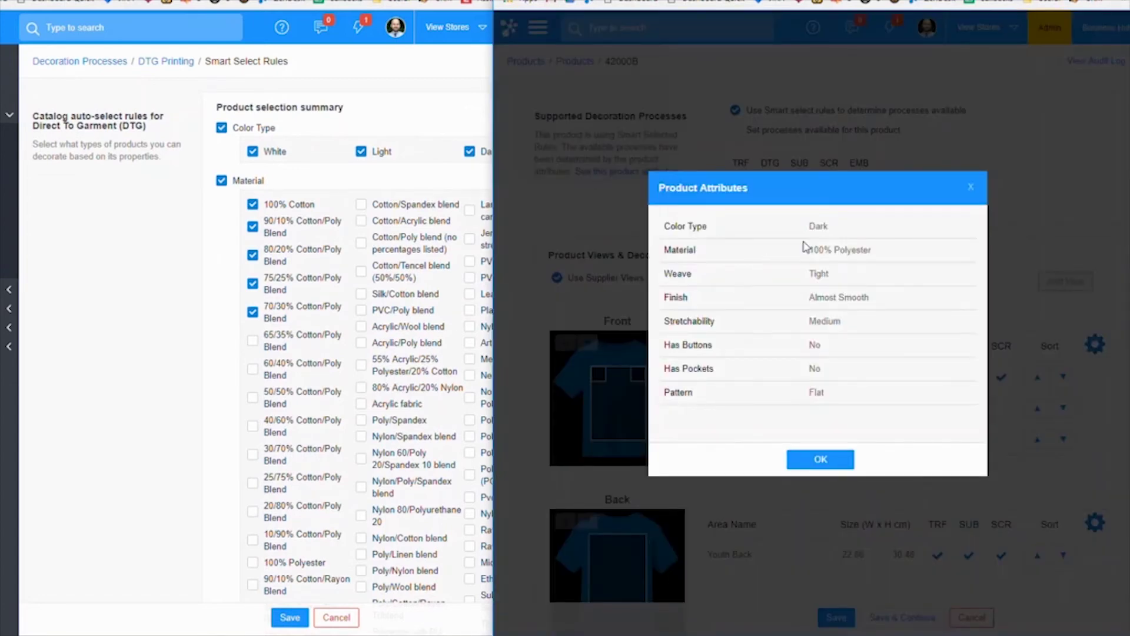
# Enlarge the rules window and add 100% Polyester to the materials allowed for DTG Printing
pyautogui.moveTo(494, 259); pyautogui.dragTo(614, 262)
pyautogui.moveTo(935, 256); pyautogui.dragTo(896, 251)
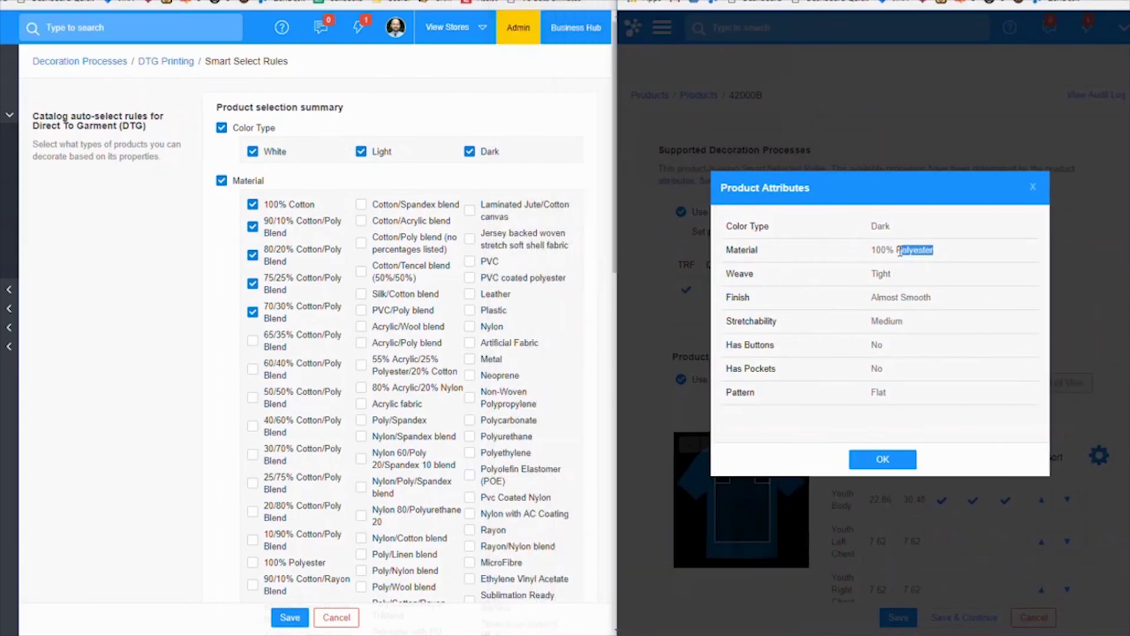
pyautogui.scroll(-1, 359, 478)
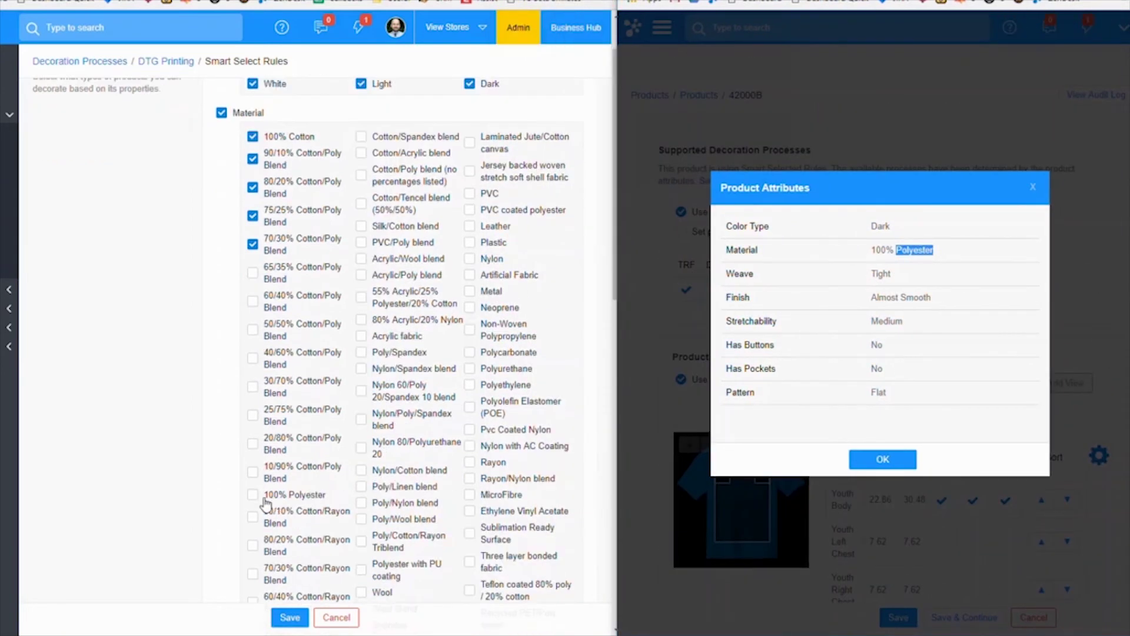
pyautogui.click(254, 503)
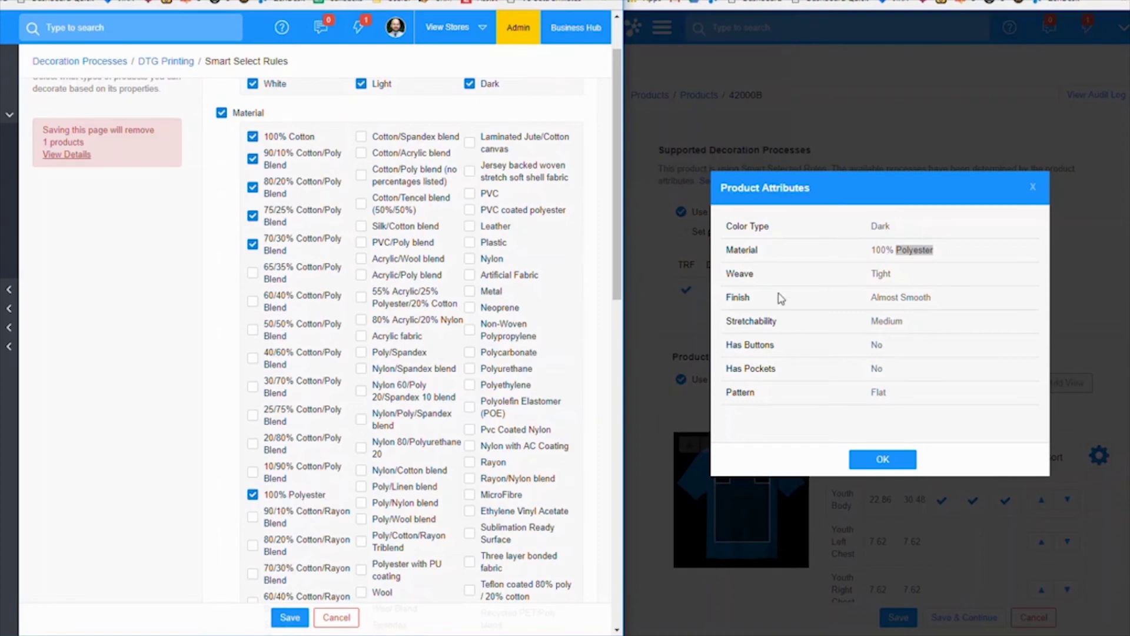
# Compare the DTG weave, finish, stretchability, buttons and pockets rules with product 42000B's attributes, and close the attributes
pyautogui.scroll(-10, 311, 452)
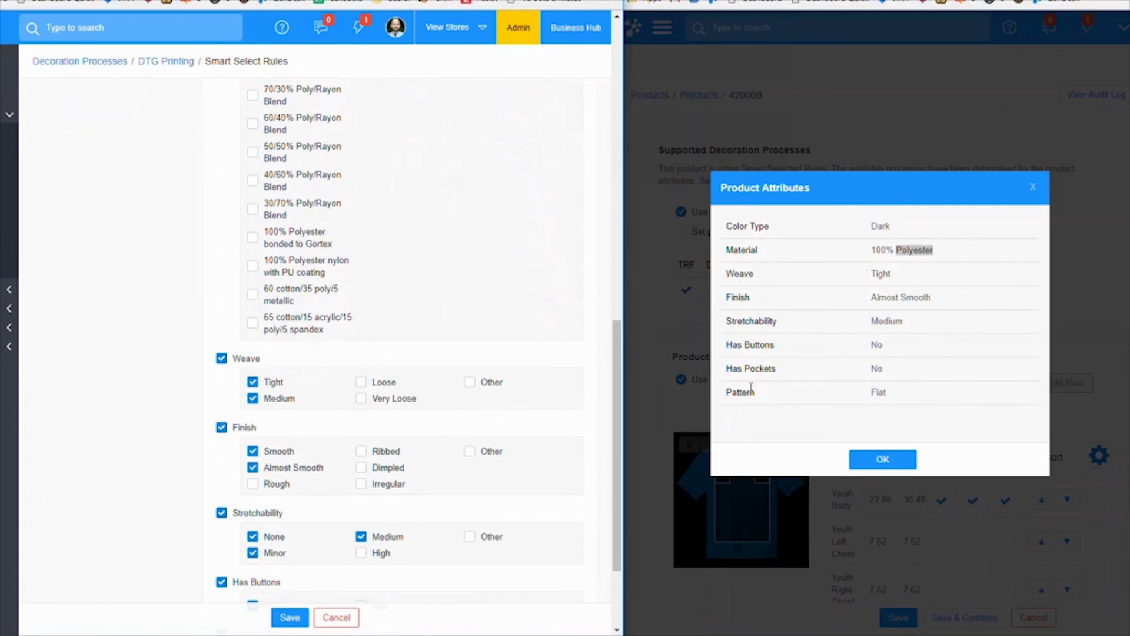
pyautogui.scroll(-3, 330, 471)
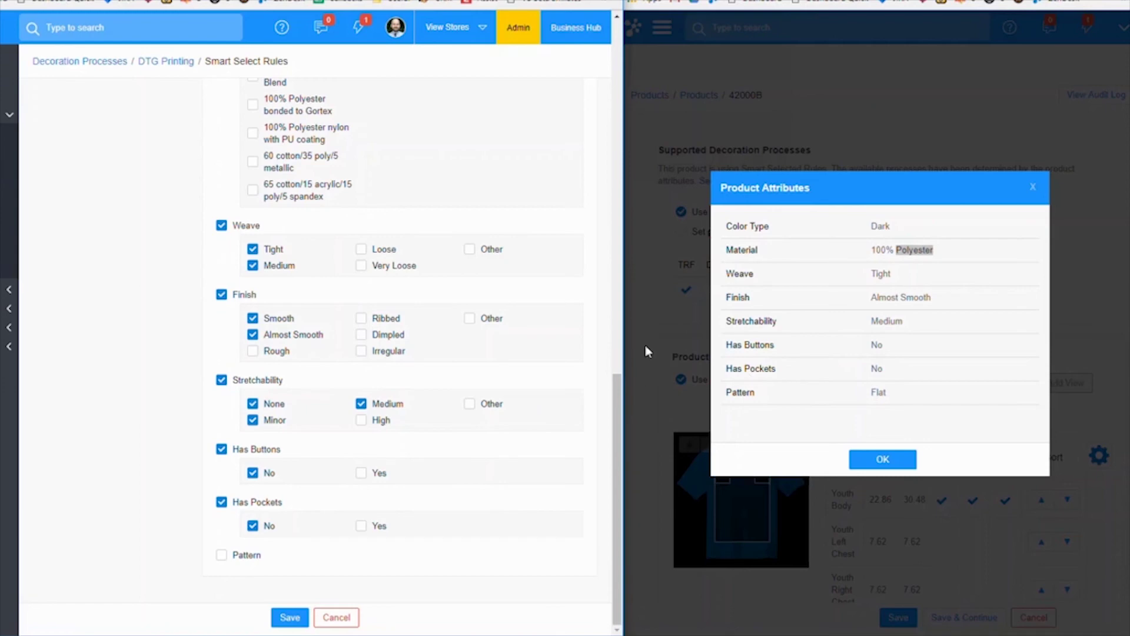
pyautogui.click(881, 460)
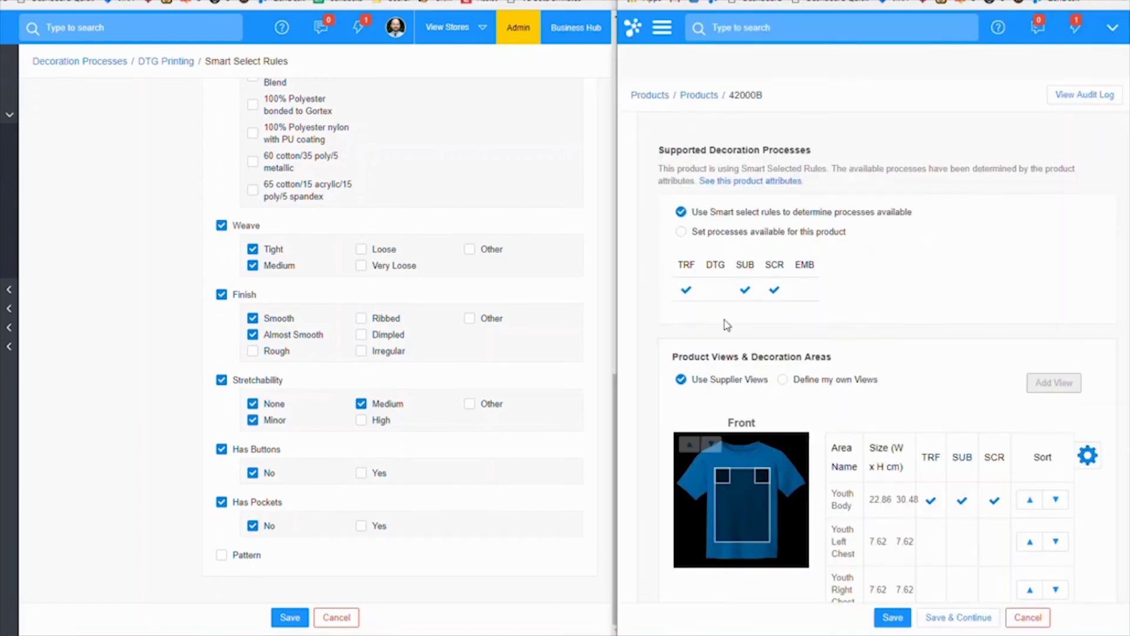
# Maximize the rules window, return to the product list and review the products' decoration process prices
pyautogui.doubleClick(270, 6)
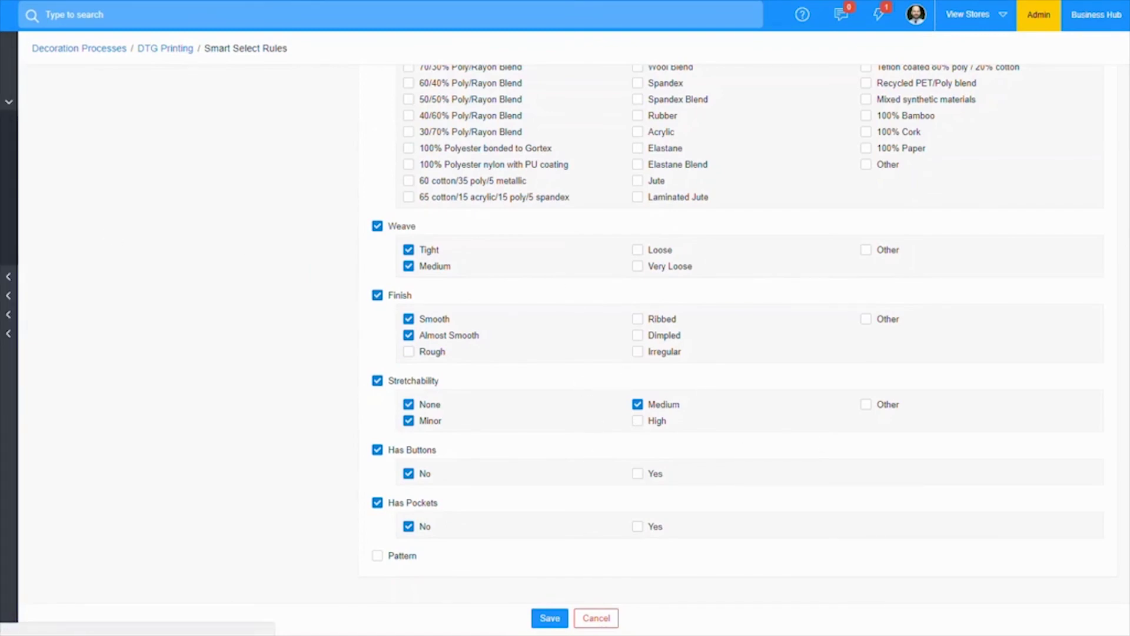
pyautogui.click(6, 166)
pyautogui.scroll(-3, 592, 385)
pyautogui.moveTo(697, 259); pyautogui.dragTo(749, 554)
pyautogui.click(749, 555)
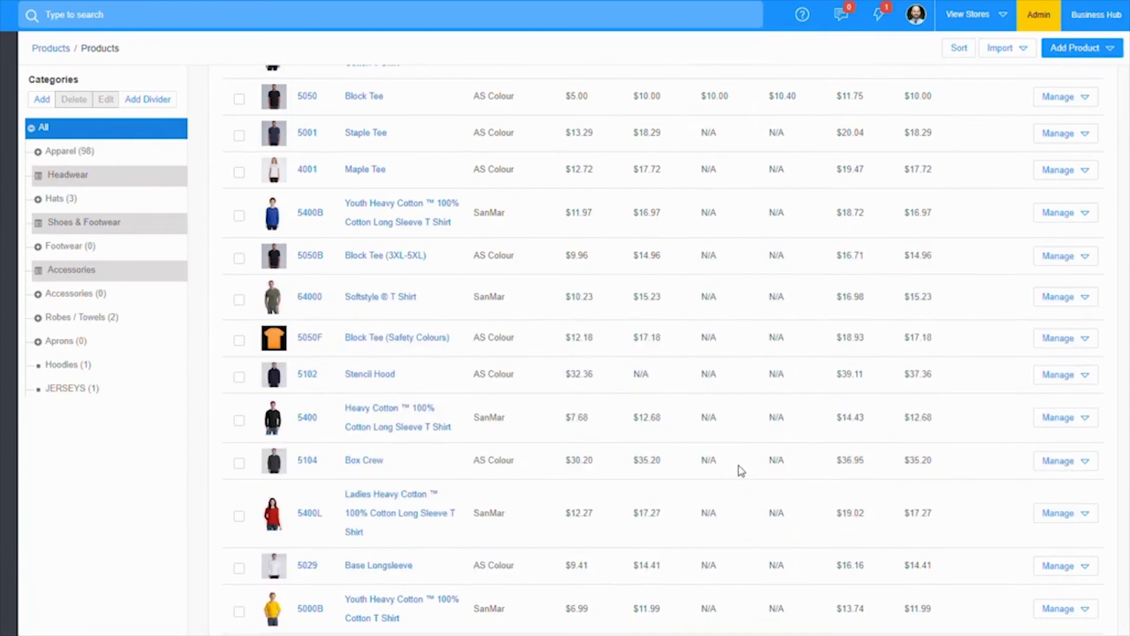